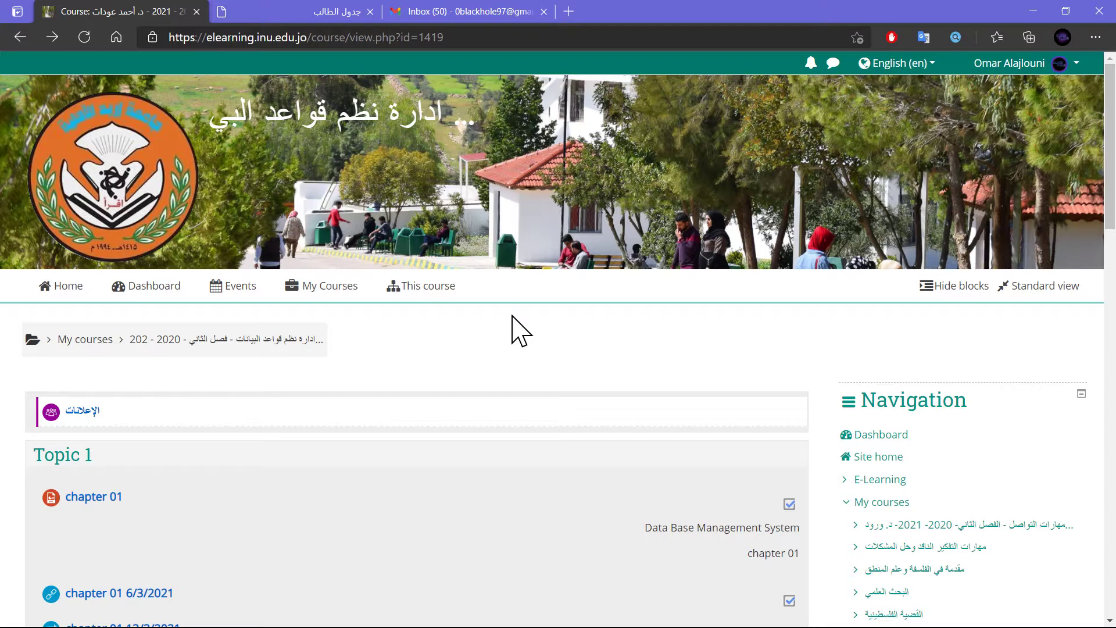
Step: Open assignment 1 under Topic 1 of the course page
{"action": "scroll", "coordinate": [512, 317], "scroll_direction": "down", "scroll_amount": 6}
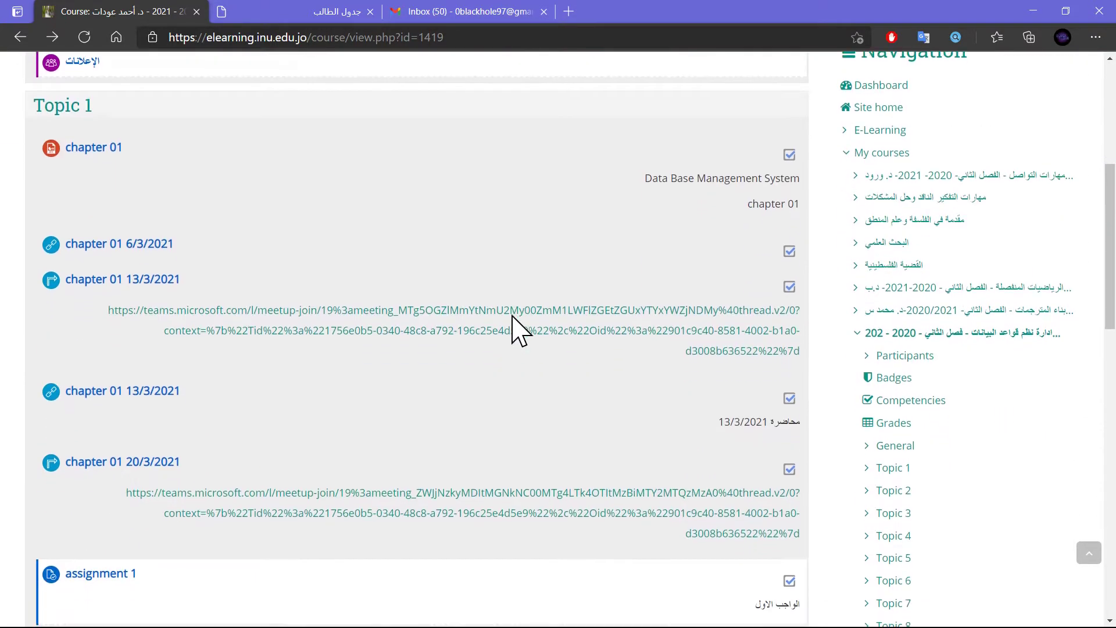
{"action": "scroll", "coordinate": [512, 316], "scroll_direction": "down", "scroll_amount": 6}
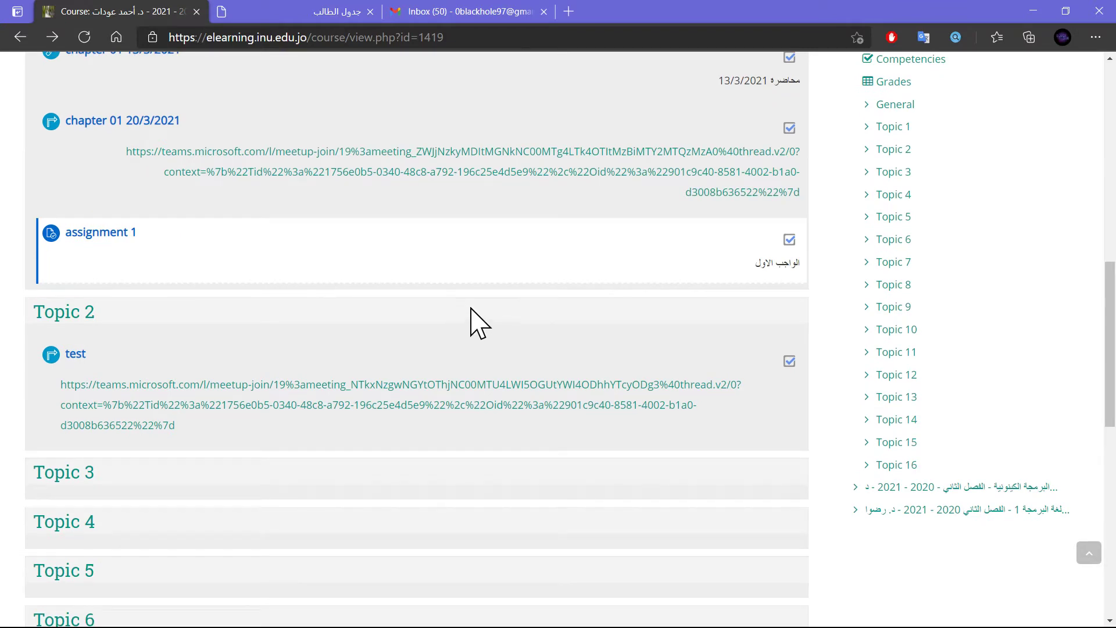
{"action": "scroll", "coordinate": [477, 323], "scroll_direction": "up", "scroll_amount": 2}
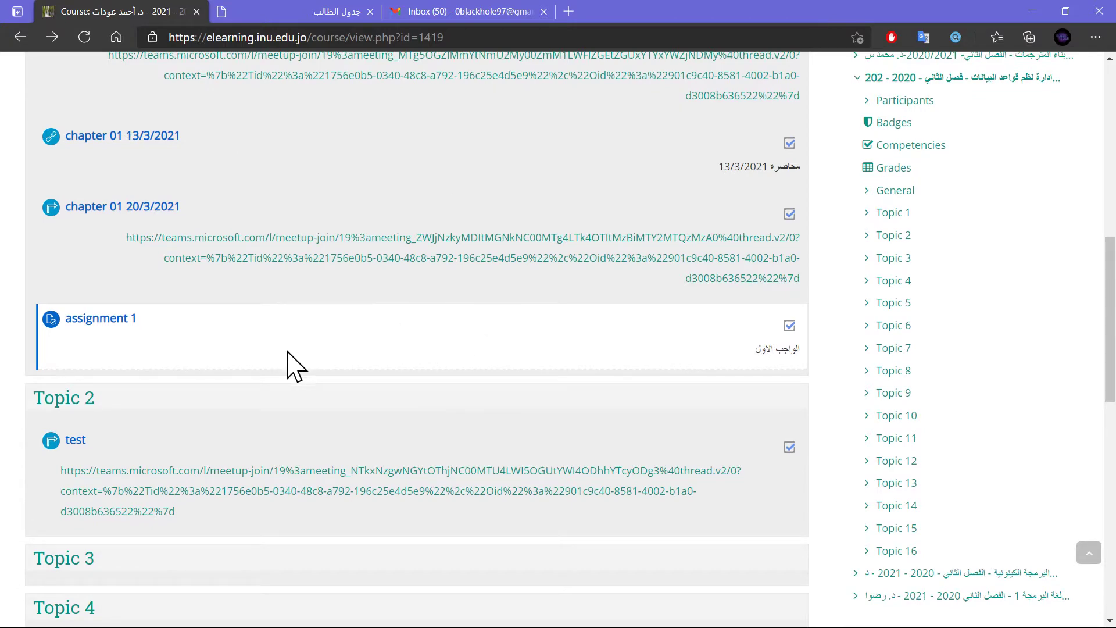
{"action": "scroll", "coordinate": [531, 411], "scroll_direction": "up", "scroll_amount": 8}
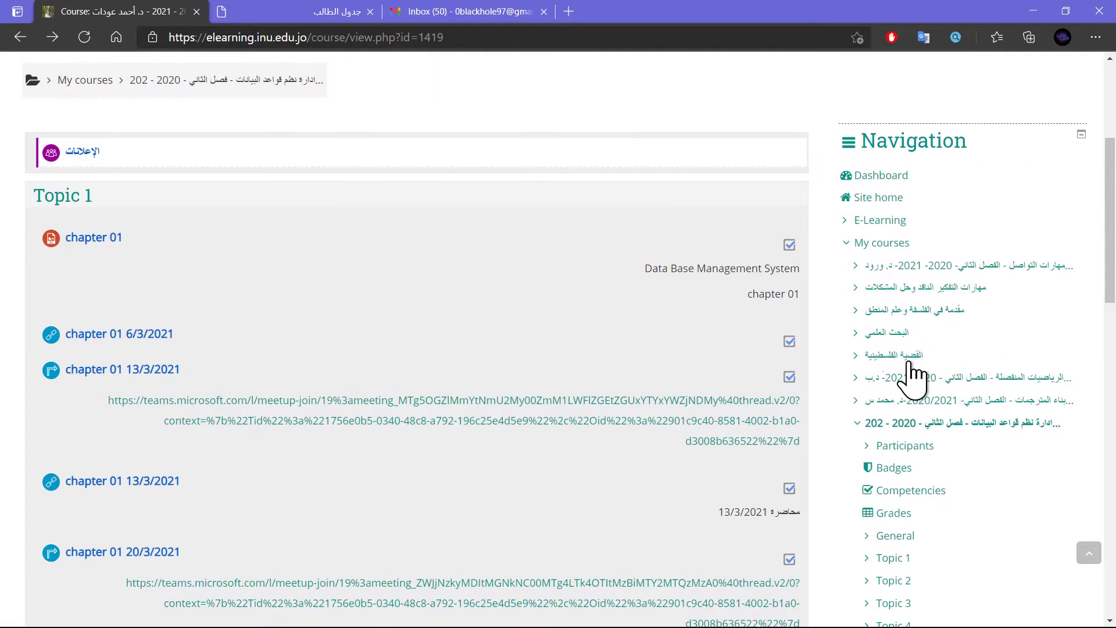
{"action": "scroll", "coordinate": [175, 485], "scroll_direction": "down", "scroll_amount": 3}
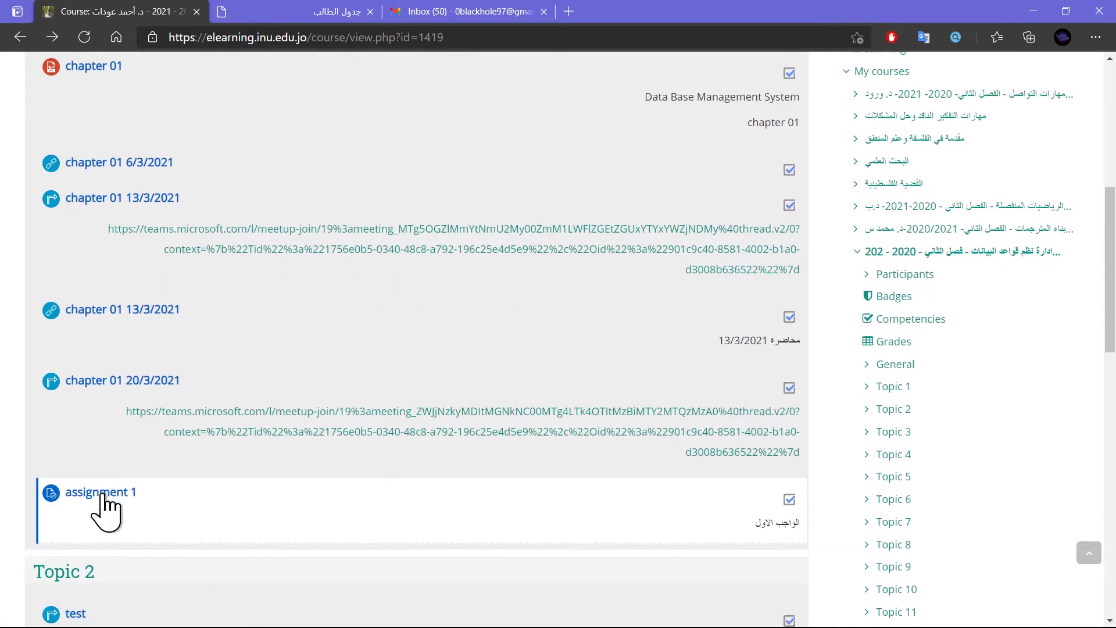
{"action": "left_click", "coordinate": [104, 492]}
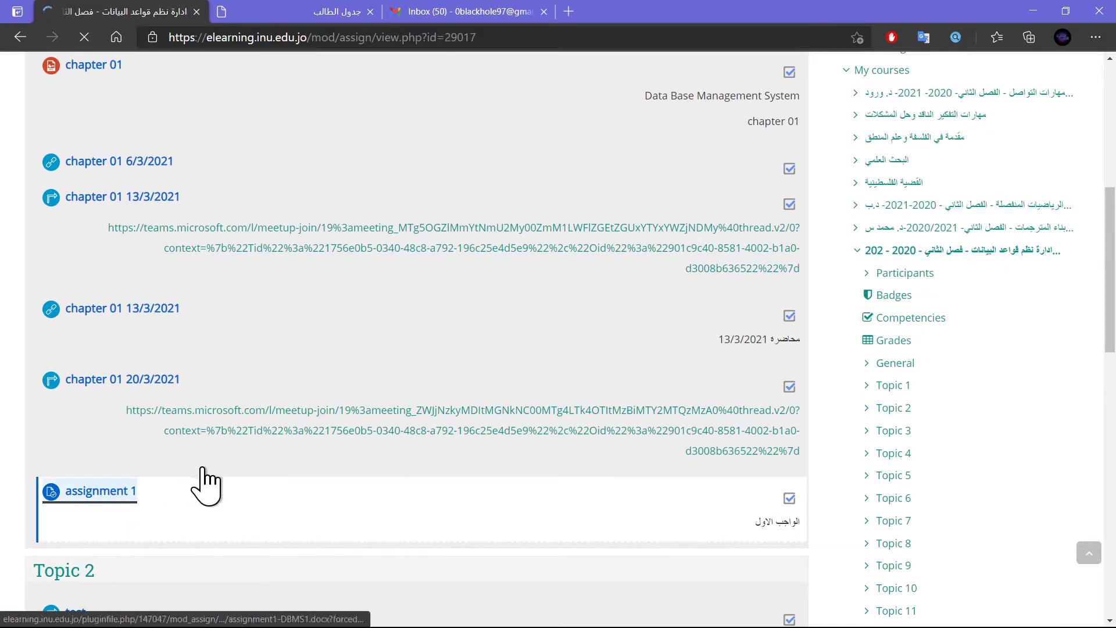
Step: Open the existing submission of assignment 1 for editing
{"action": "scroll", "coordinate": [285, 488], "scroll_direction": "down", "scroll_amount": 5}
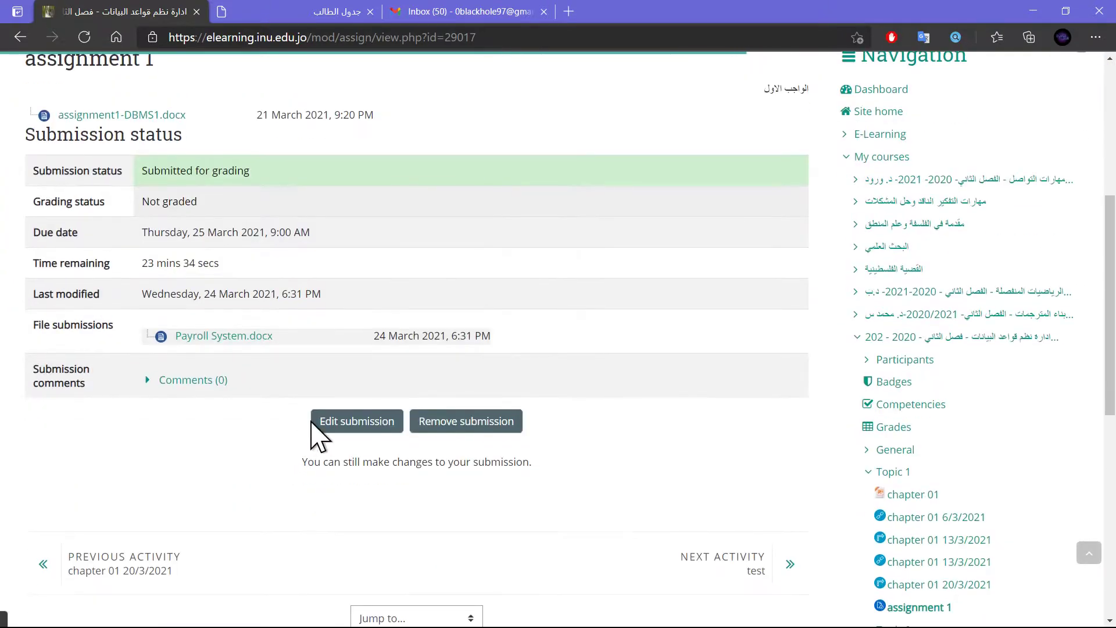
{"action": "left_click", "coordinate": [343, 429]}
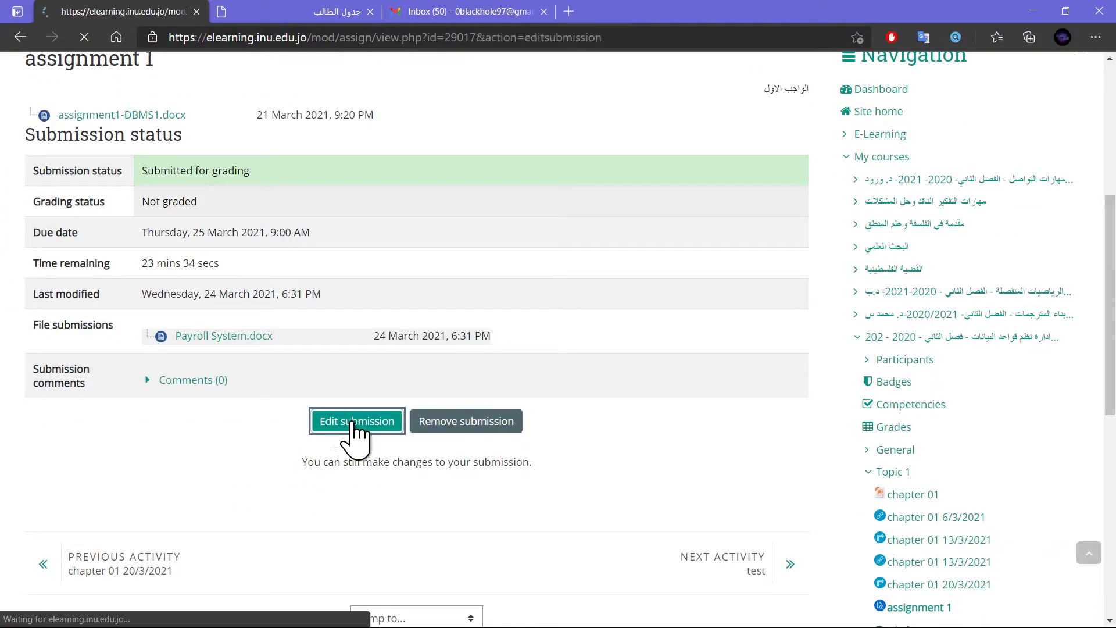
{"action": "scroll", "coordinate": [299, 361], "scroll_direction": "down", "scroll_amount": 5}
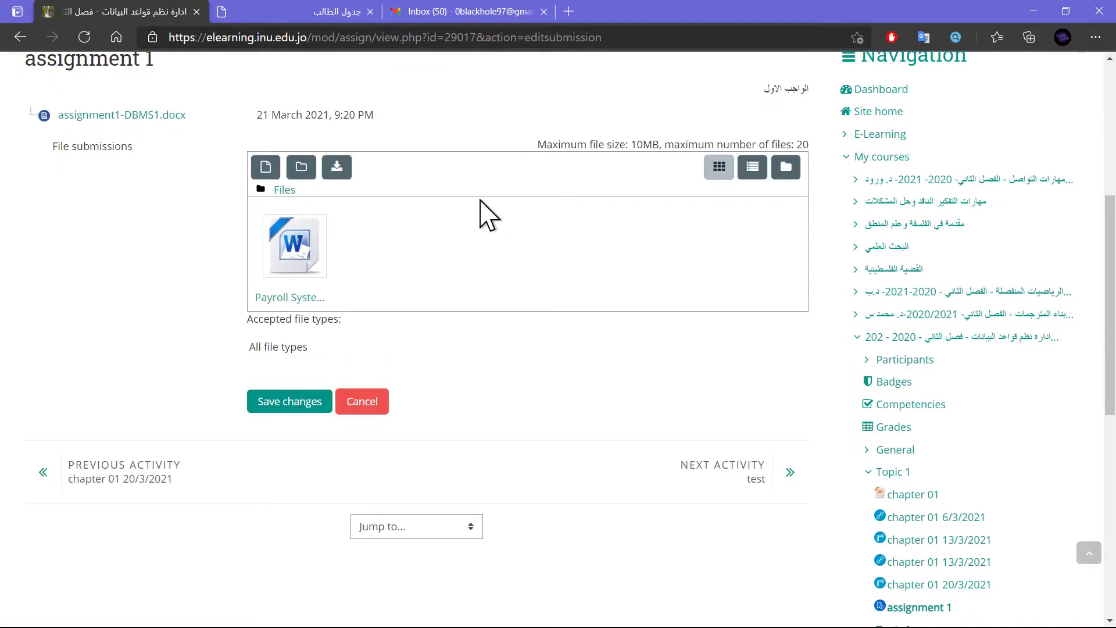
Step: Switch to File Explorer and open the Programming-1 folder inside Studying Files
{"action": "left_click", "coordinate": [1032, 6]}
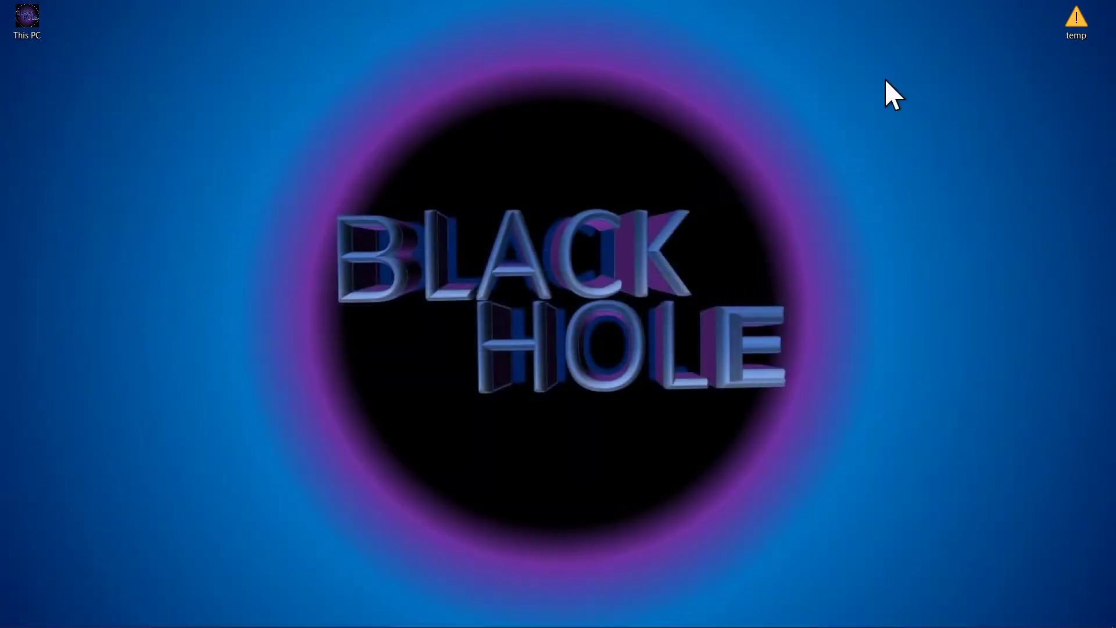
{"action": "left_click", "coordinate": [201, 610]}
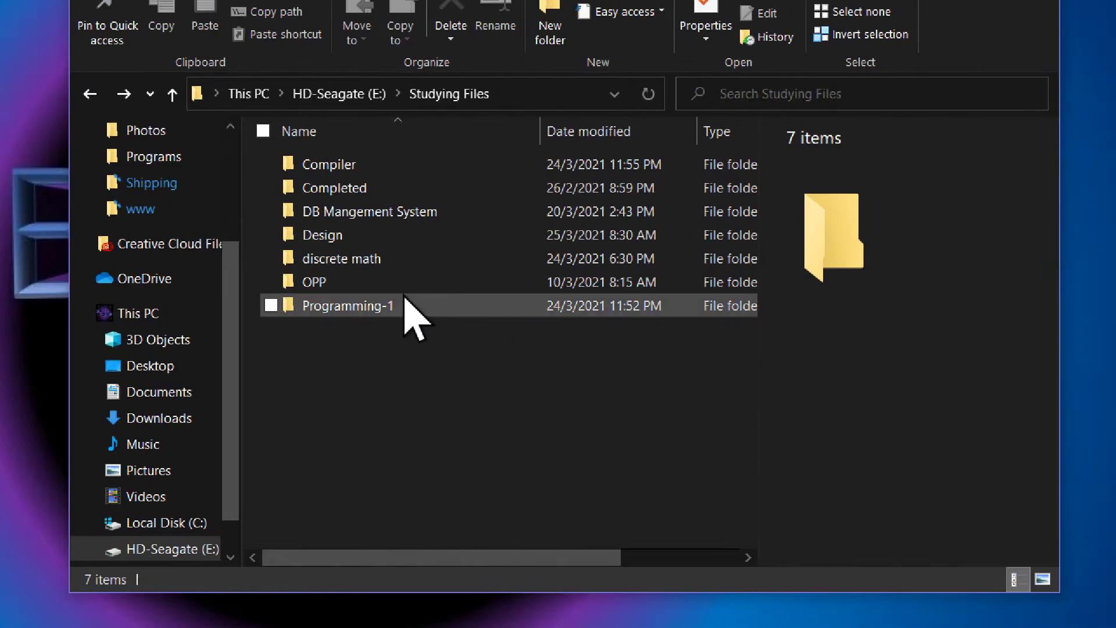
{"action": "double_click", "coordinate": [357, 305]}
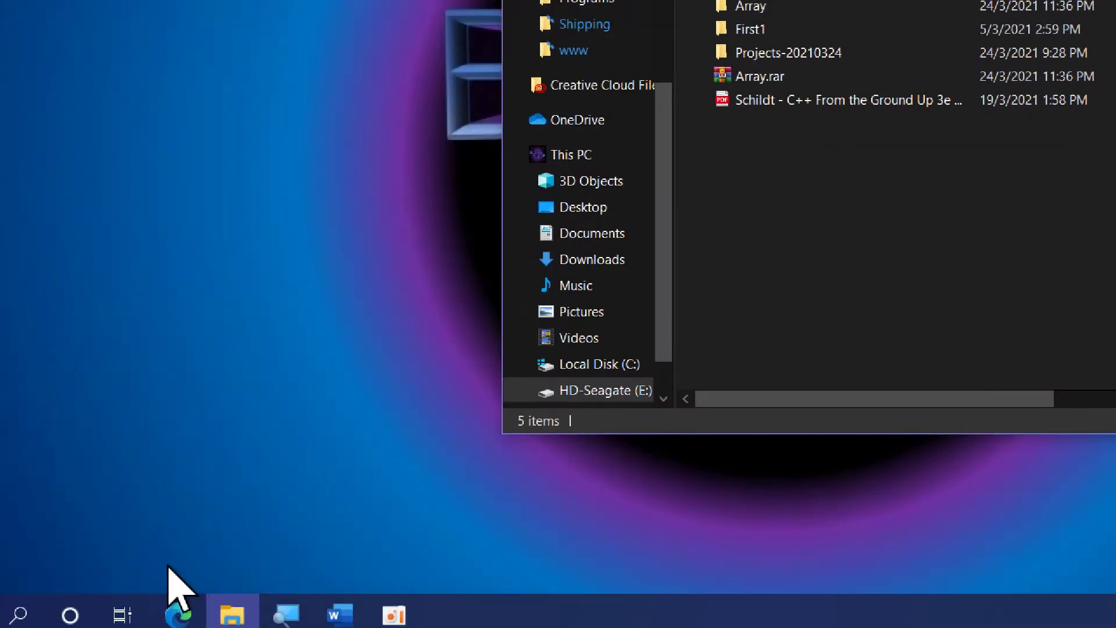
{"action": "left_click", "coordinate": [185, 607]}
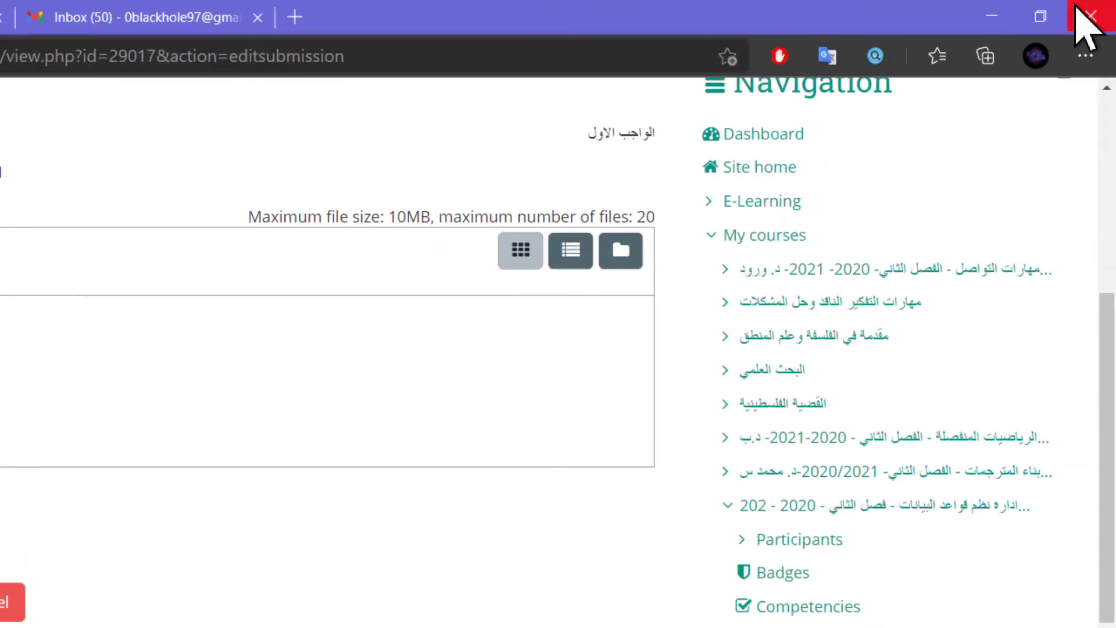
{"action": "left_click", "coordinate": [1016, 20]}
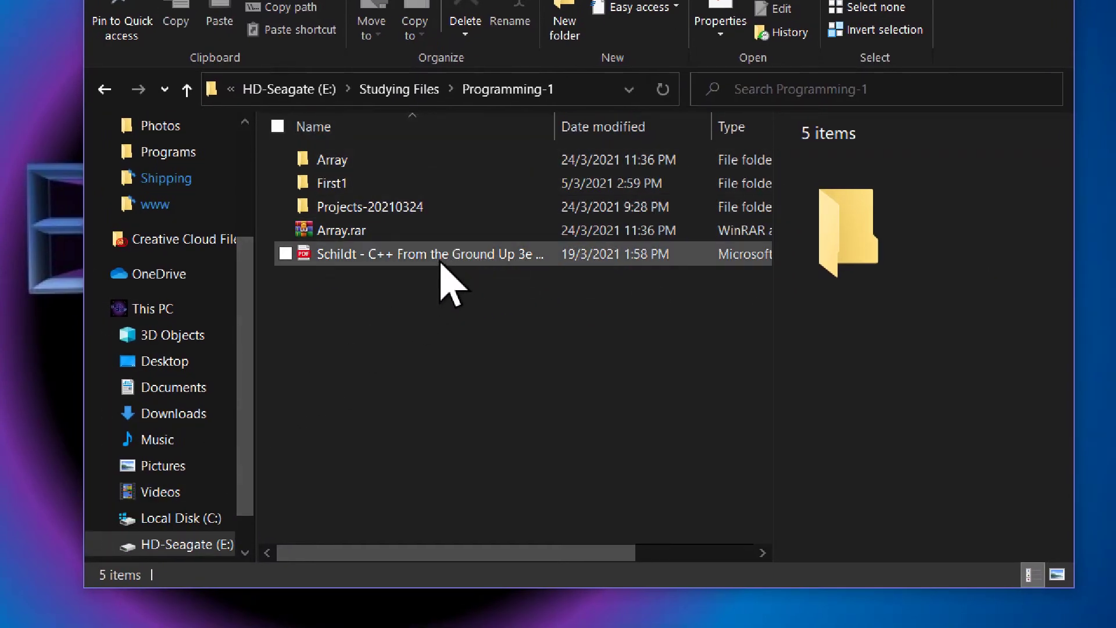
Step: Compress the Schildt C++ PDF into a RAR archive with the same name as the file
{"action": "left_click", "coordinate": [390, 265]}
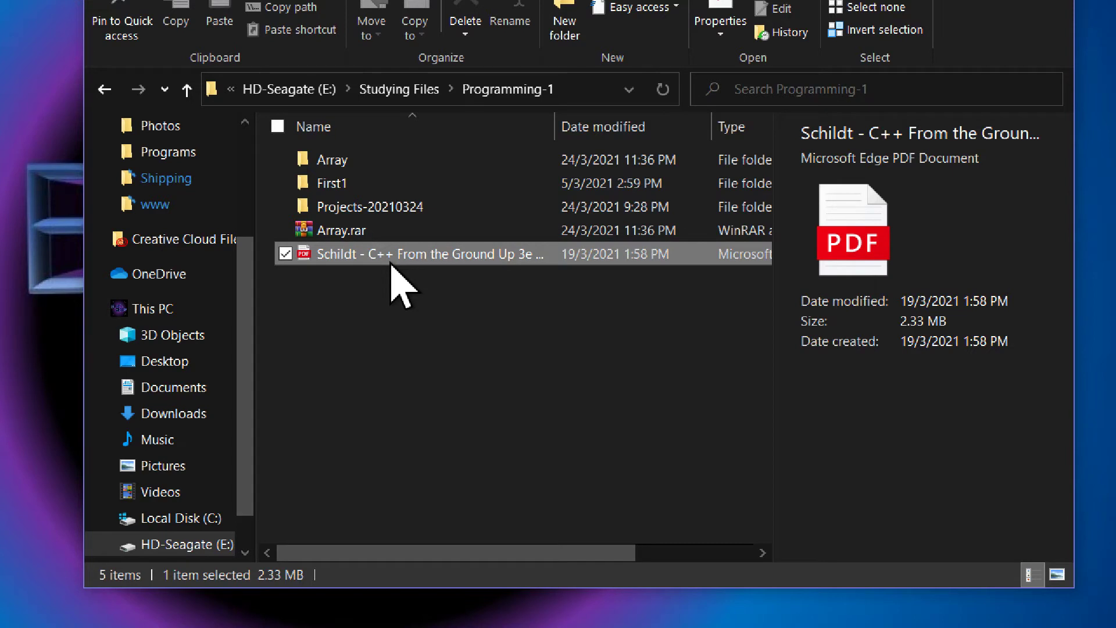
{"action": "right_click", "coordinate": [391, 265]}
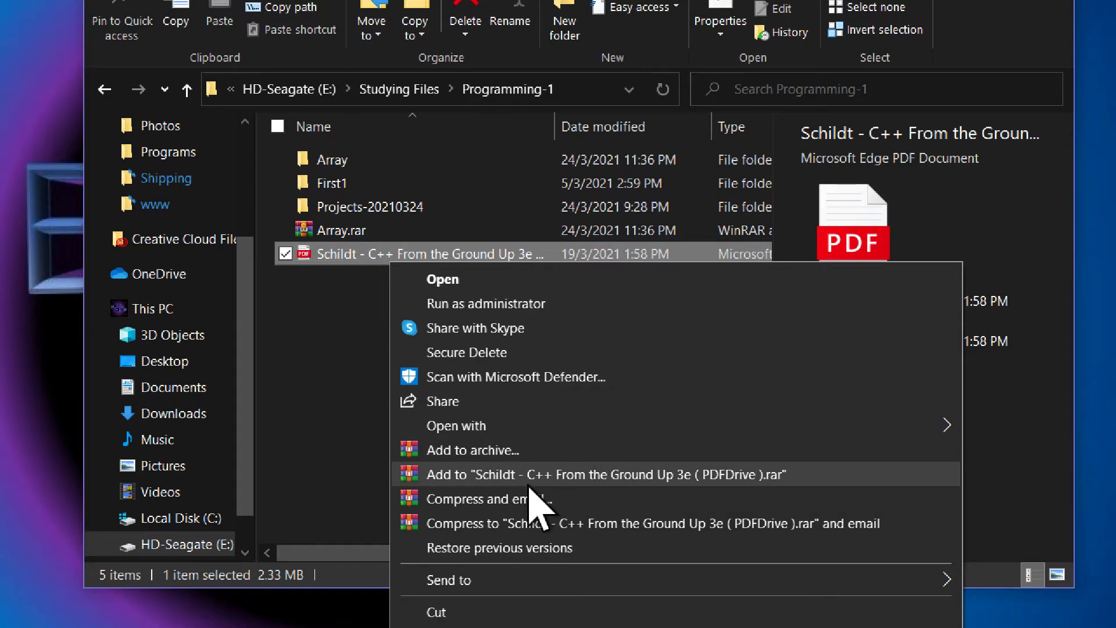
{"action": "left_click", "coordinate": [604, 474]}
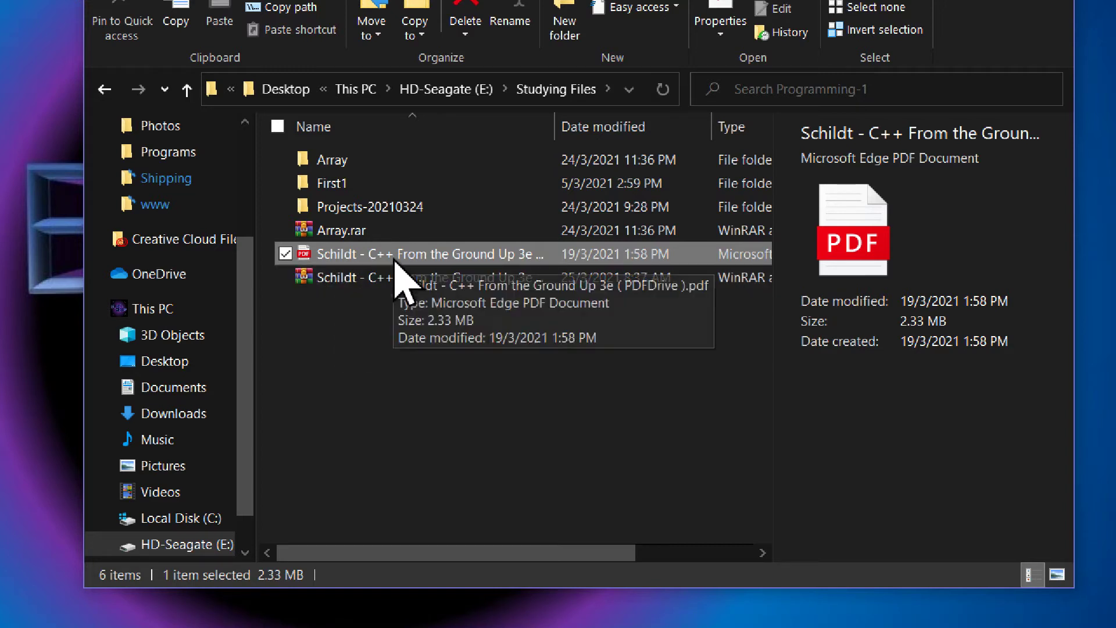
Step: Inspect the contents of the Schildt RAR archive in WinRAR, and delete the archive
{"action": "double_click", "coordinate": [372, 278]}
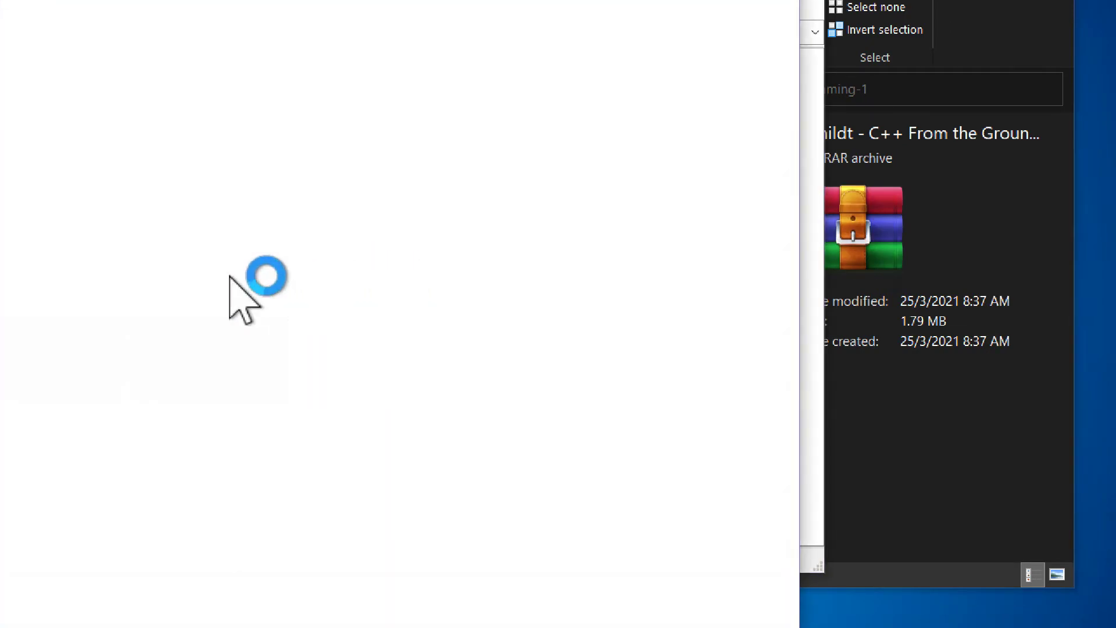
{"action": "left_click", "coordinate": [772, 0]}
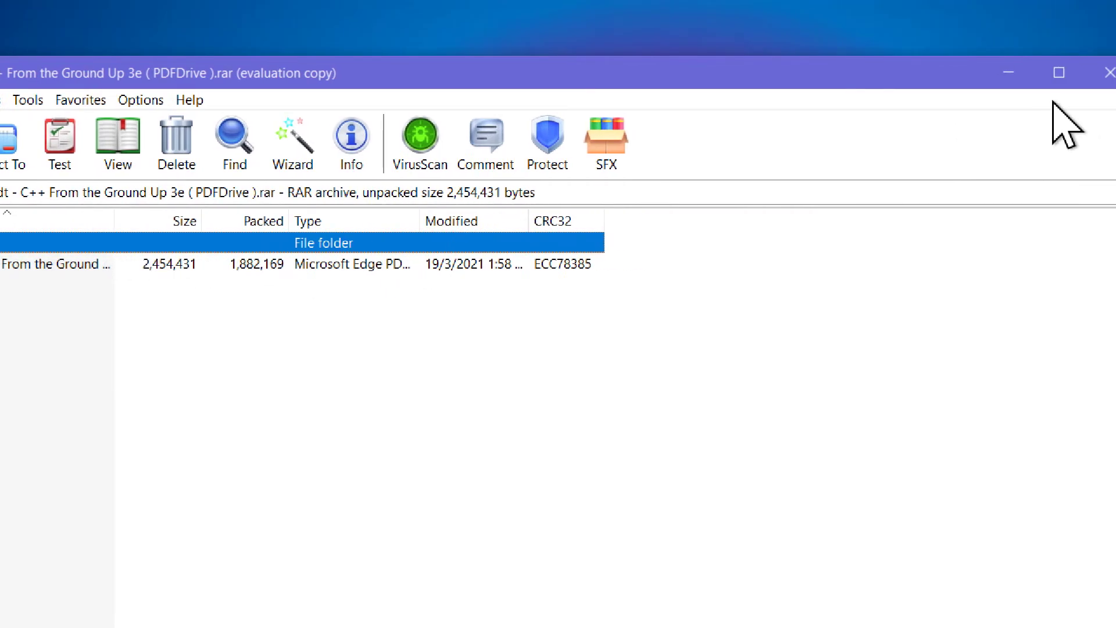
{"action": "left_click", "coordinate": [1069, 84]}
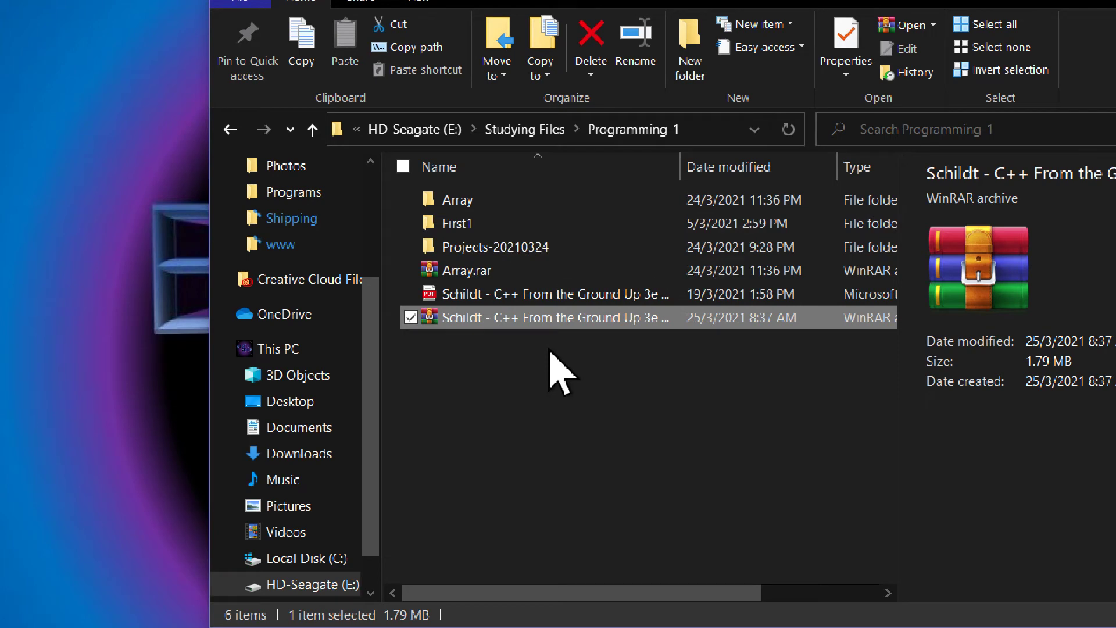
{"action": "key", "text": "Delete"}
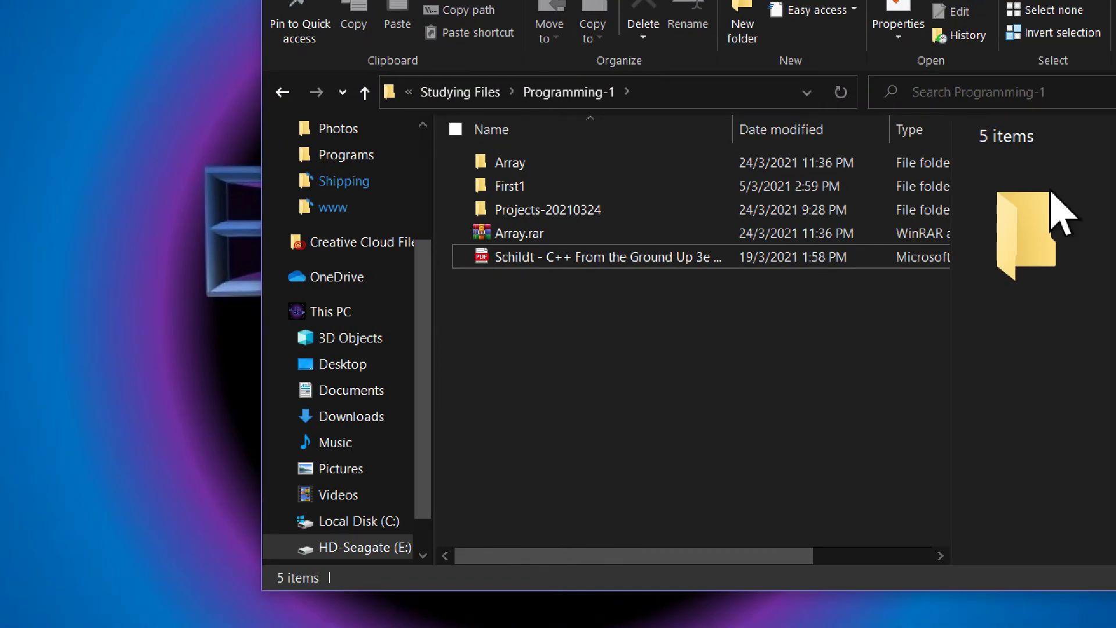
Step: Archive First1, Projects-20210324 and the Schildt PDF together as Programming-1.rar in RAR format, and compare its size with Array.rar
{"action": "left_click", "coordinate": [576, 257]}
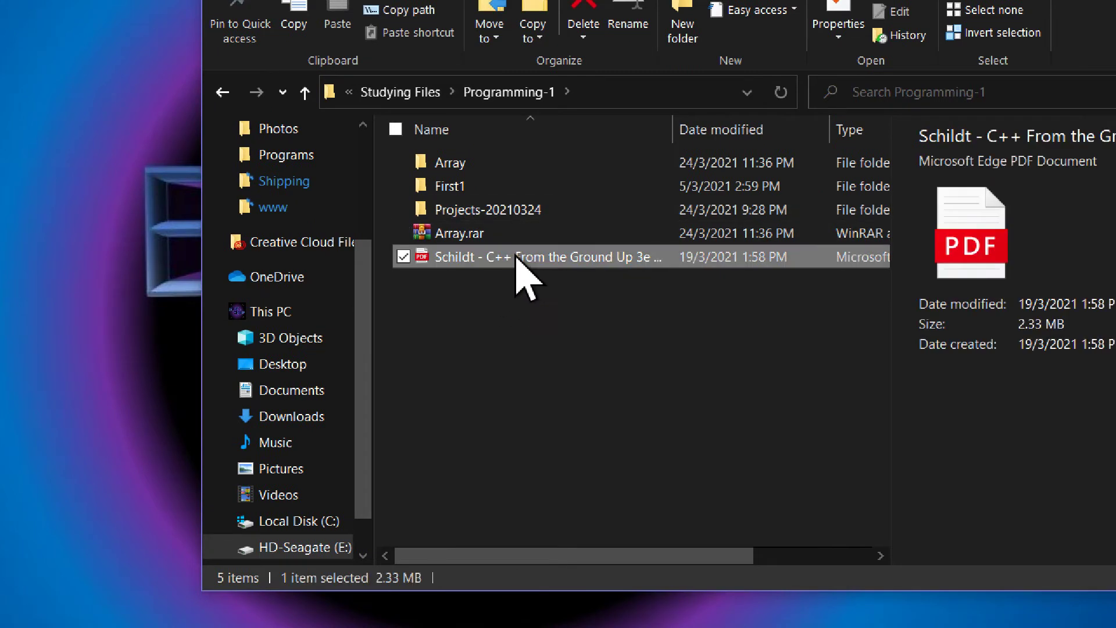
{"action": "left_click", "coordinate": [487, 185], "text": "ctrl"}
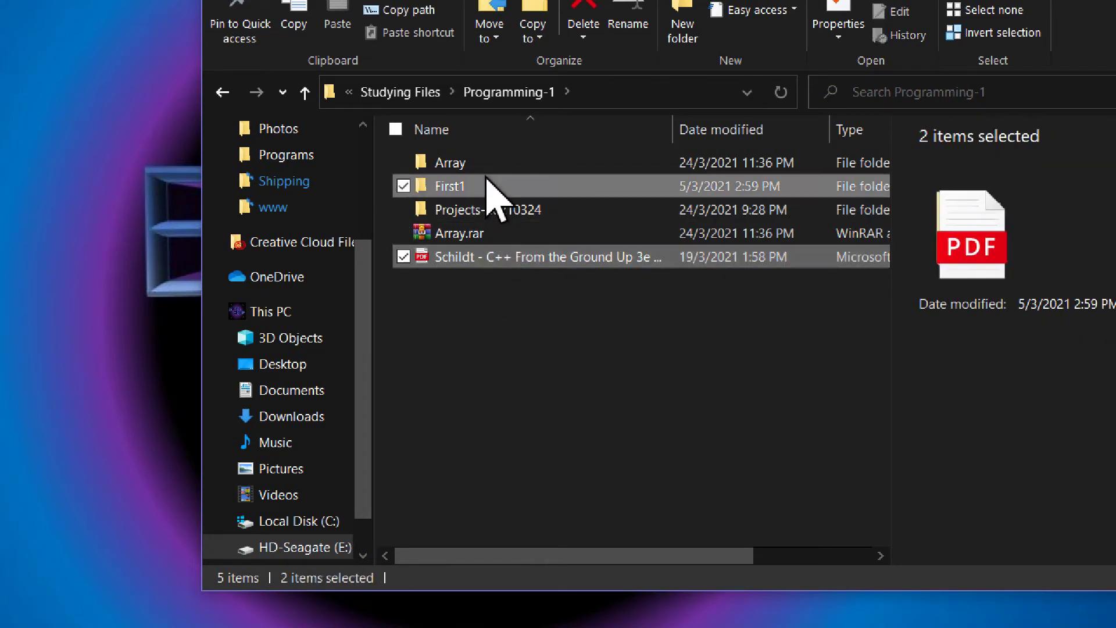
{"action": "left_click", "coordinate": [512, 200], "text": "ctrl"}
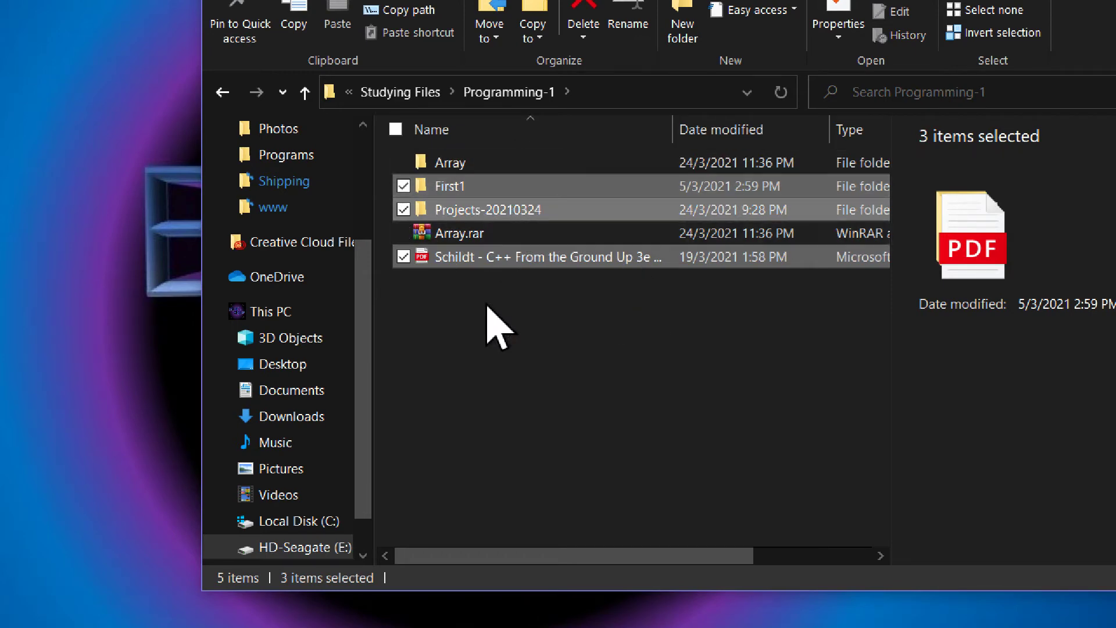
{"action": "right_click", "coordinate": [495, 191]}
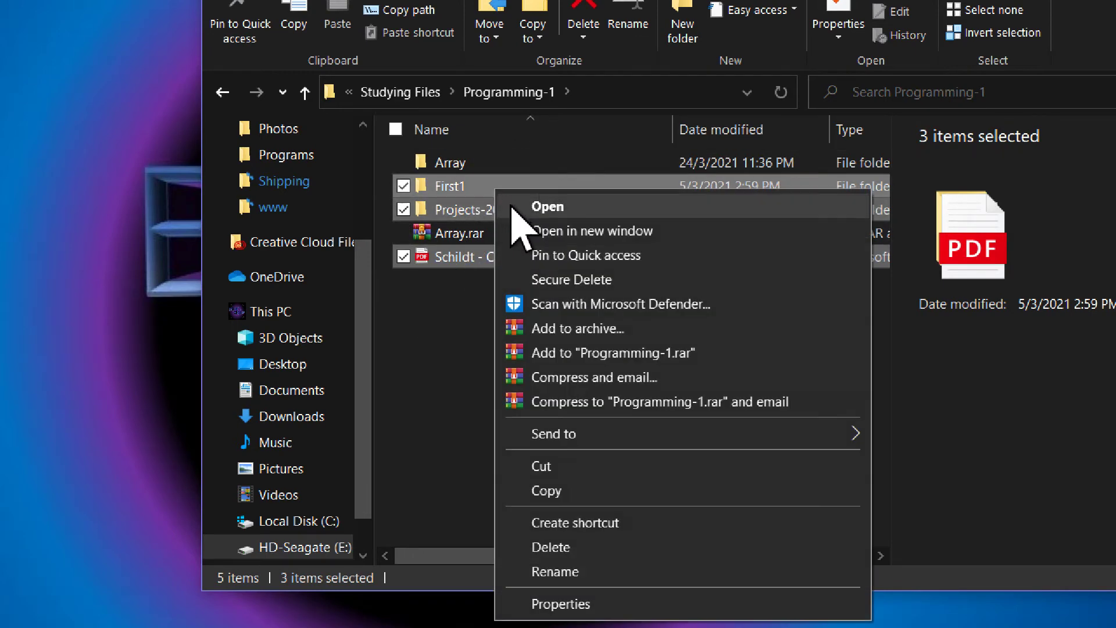
{"action": "left_click", "coordinate": [688, 327]}
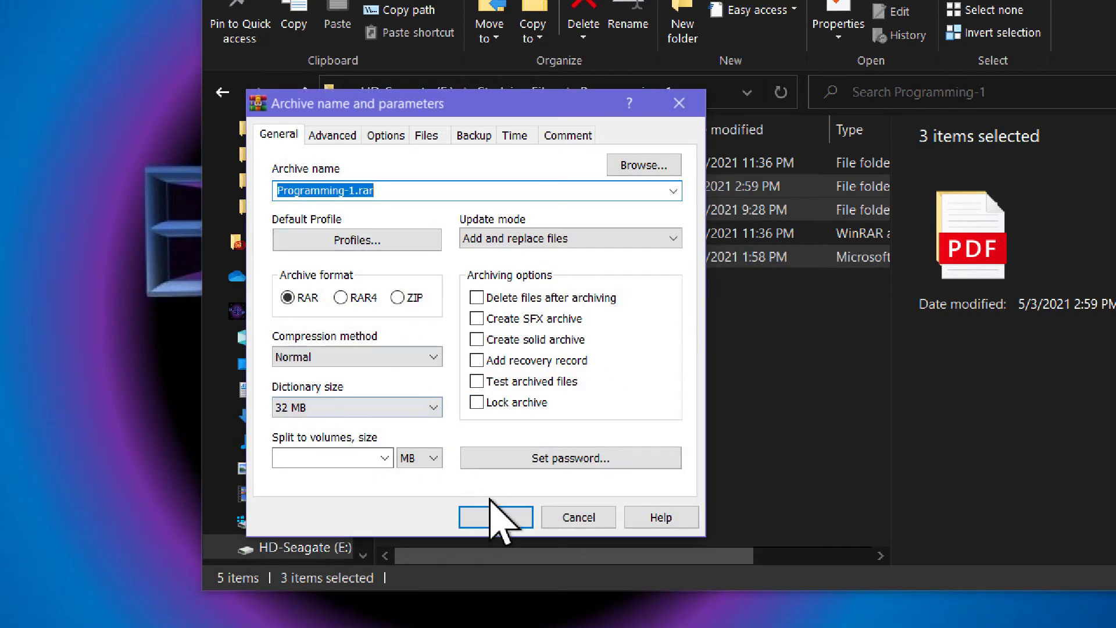
{"action": "left_click", "coordinate": [500, 518]}
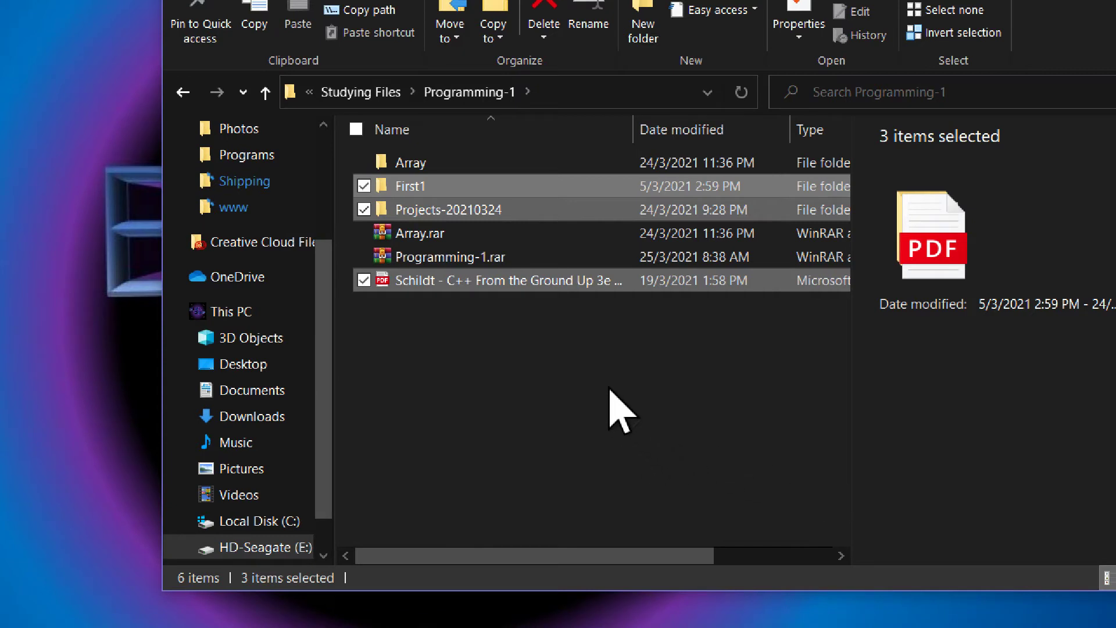
{"action": "left_click", "coordinate": [479, 256]}
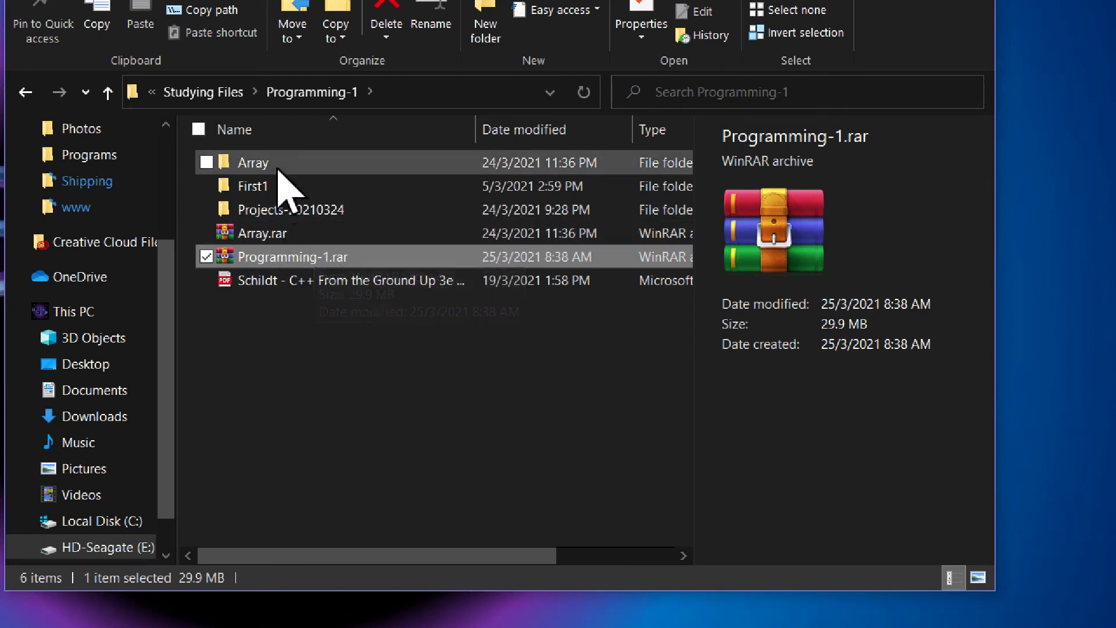
{"action": "left_click", "coordinate": [292, 233]}
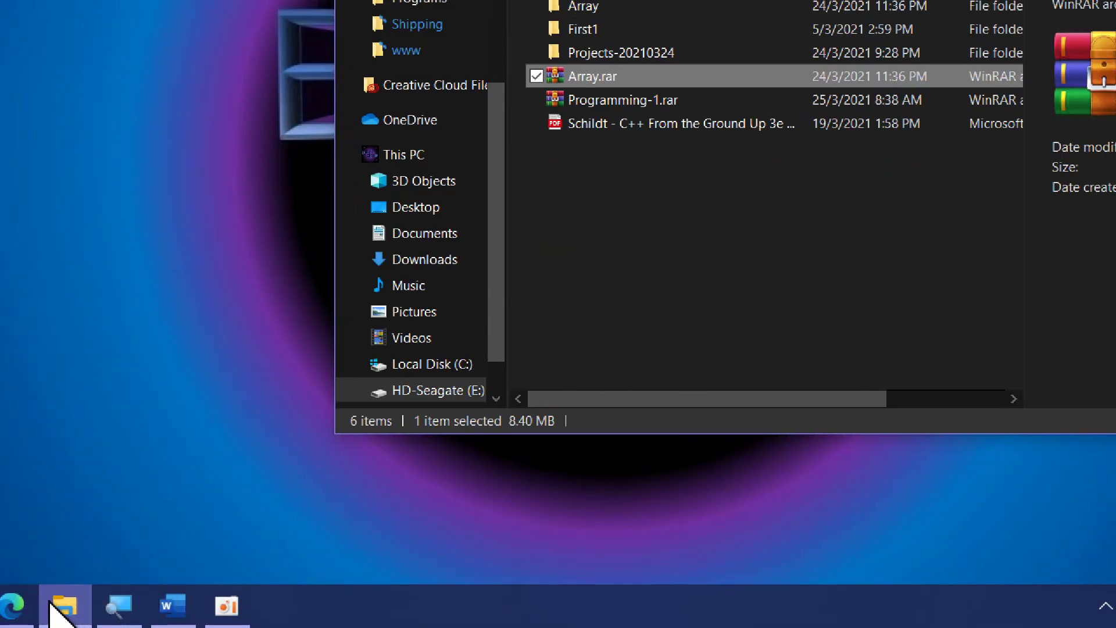
Step: Switch to Microsoft Edge and upload Array.rar from the Programming-1 folder to the assignment 1 file submissions
{"action": "left_click", "coordinate": [29, 604]}
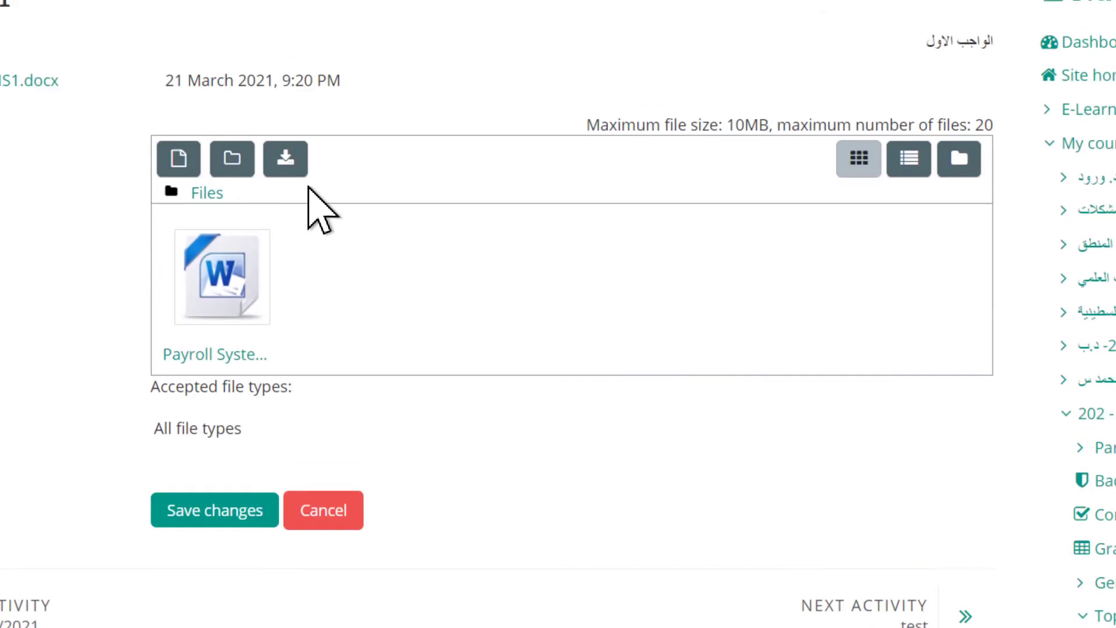
{"action": "left_click", "coordinate": [181, 163]}
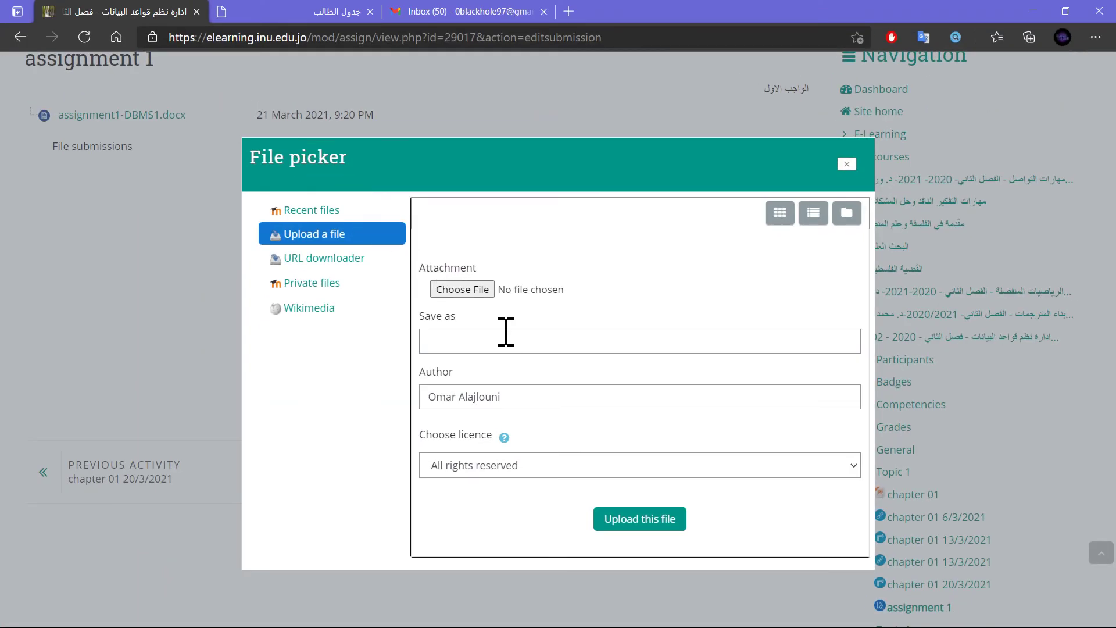
{"action": "scroll", "coordinate": [506, 332], "scroll_direction": "up", "scroll_amount": 5}
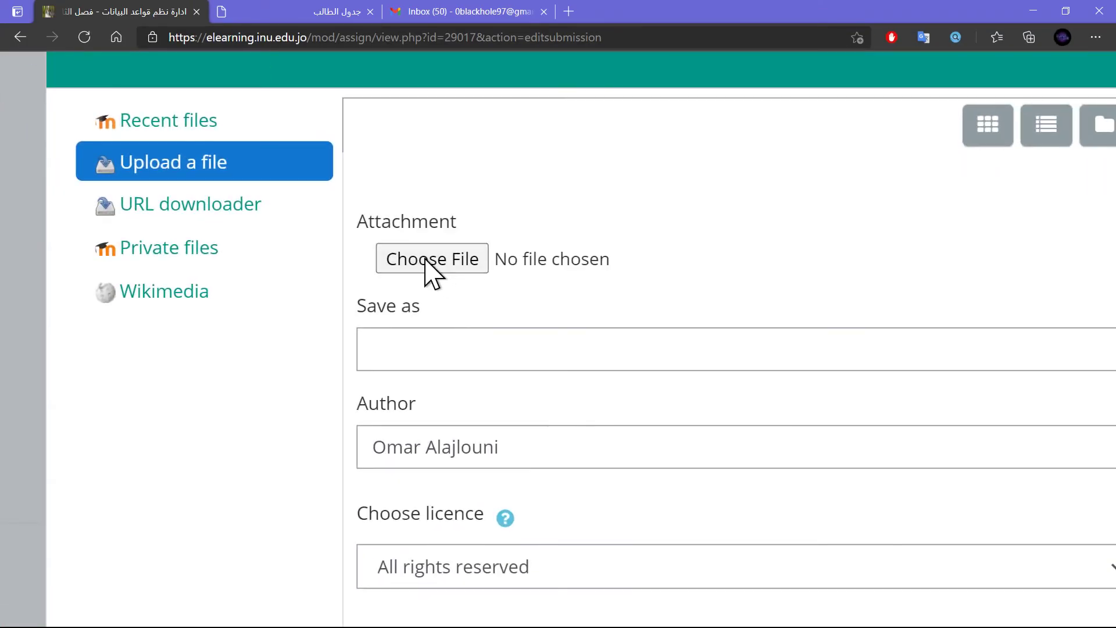
{"action": "left_click", "coordinate": [427, 260]}
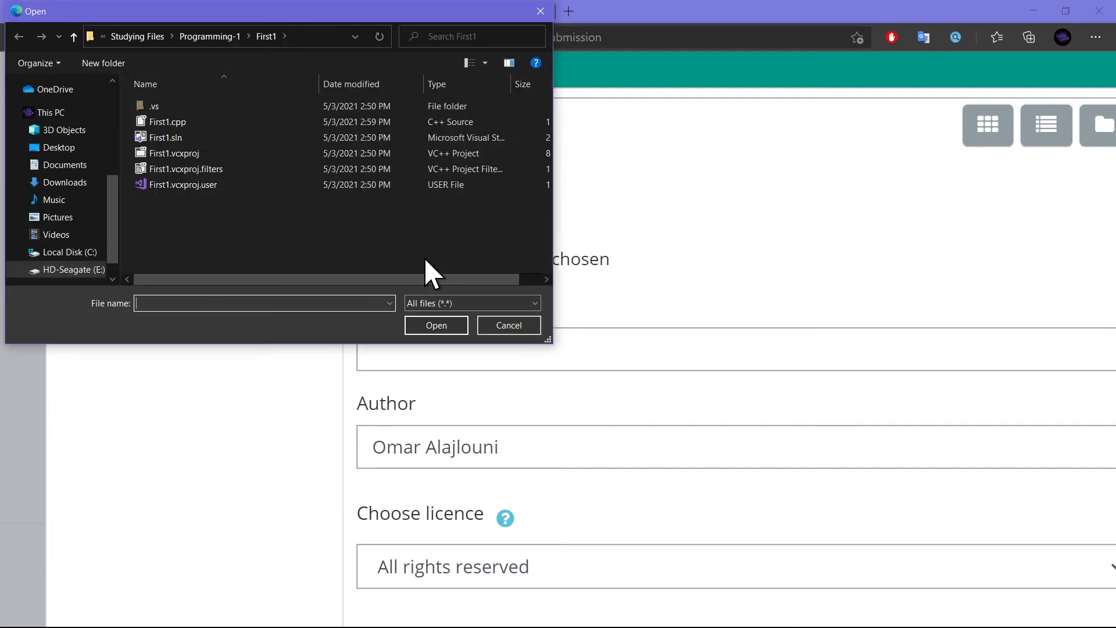
{"action": "key", "text": "alt+Up"}
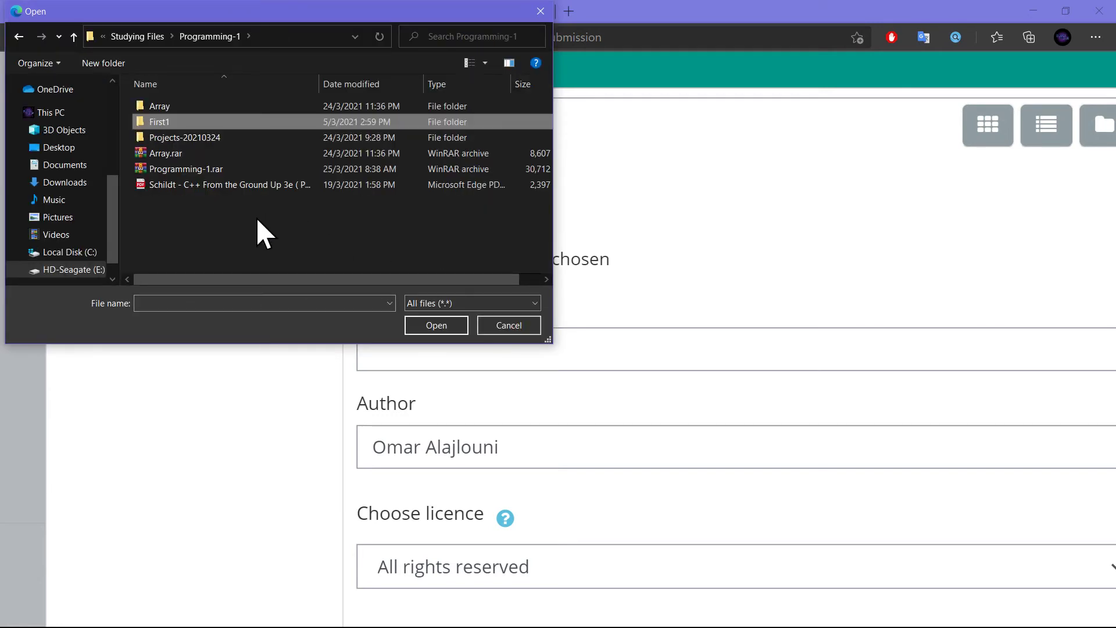
{"action": "key", "text": "Down"}
{"action": "key", "text": "Down"}
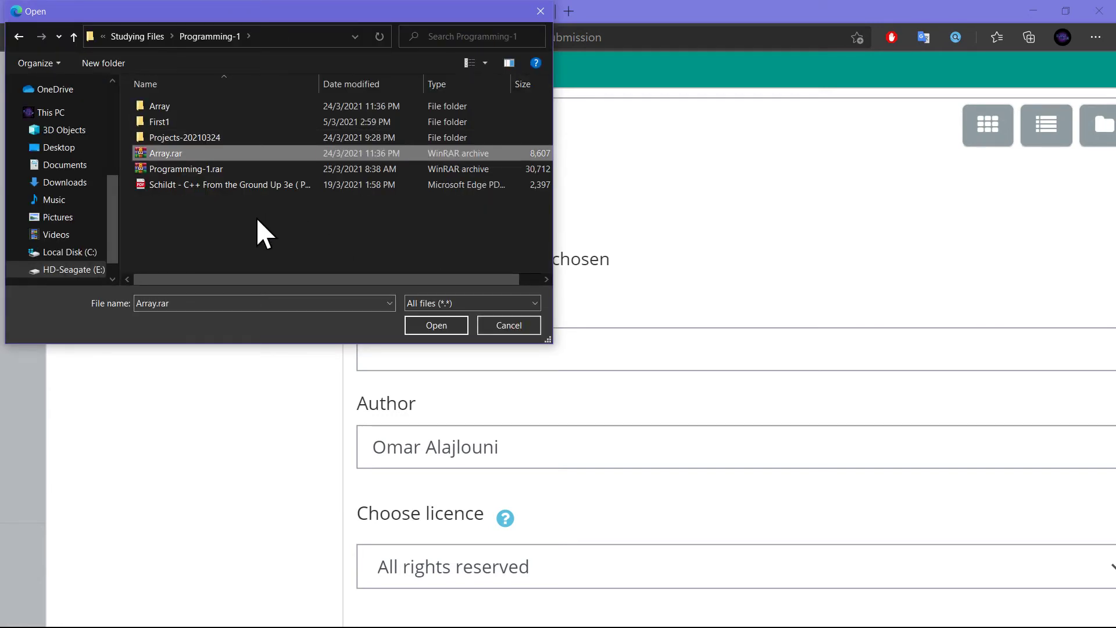
{"action": "key", "text": "Return"}
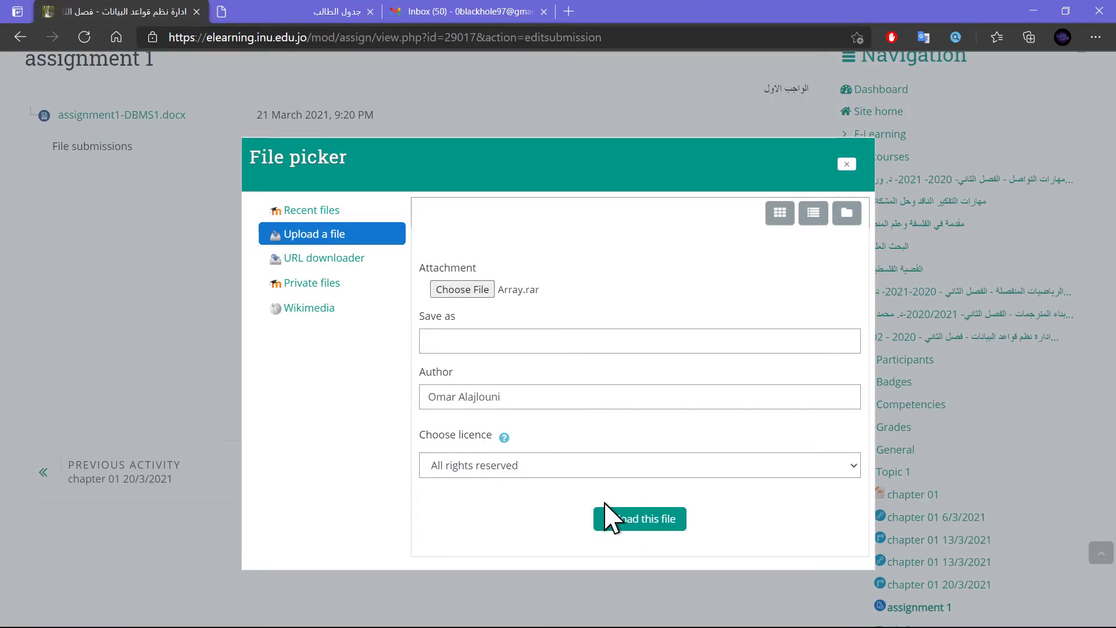
{"action": "left_click", "coordinate": [631, 520]}
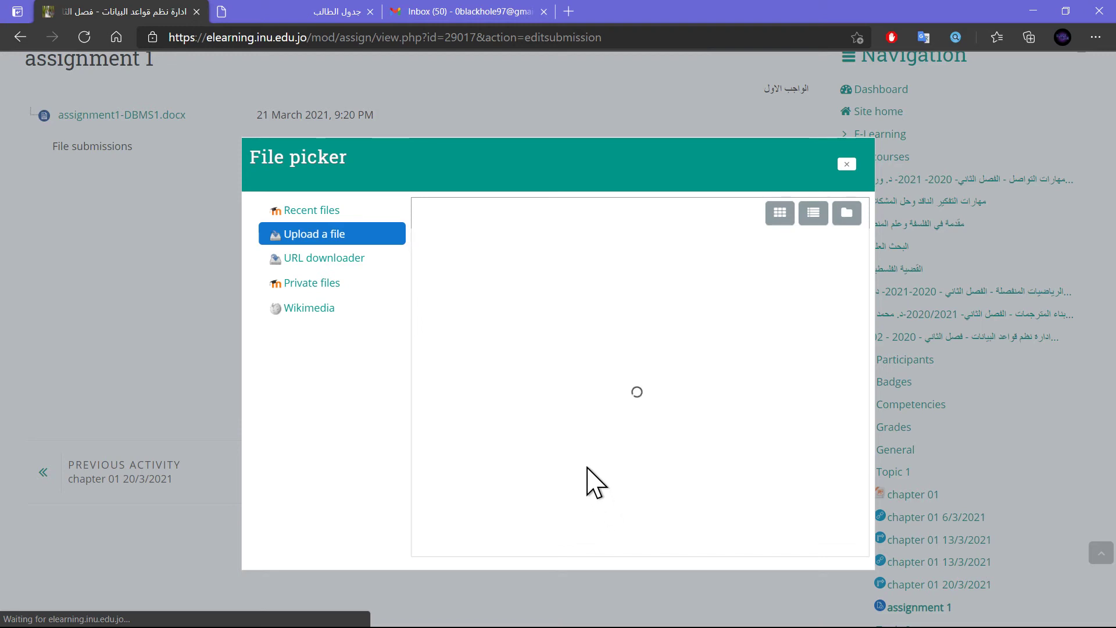
{"action": "left_click", "coordinate": [586, 461]}
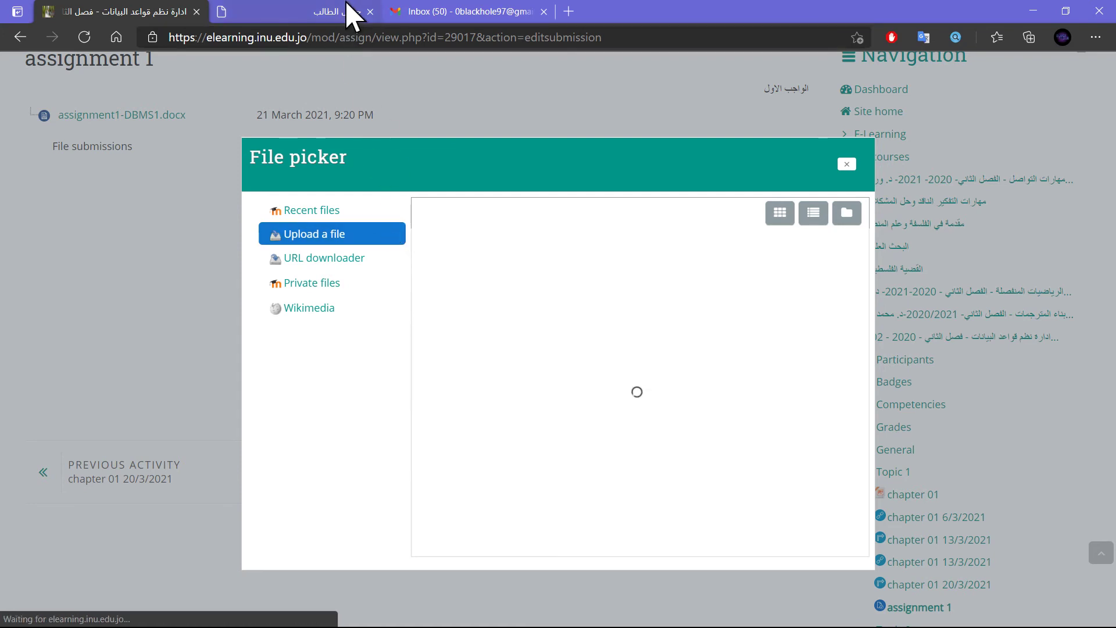
Step: Close the student schedule (جدول الطالب) page and save the changes to the assignment 1 submission
{"action": "left_click", "coordinate": [370, 12]}
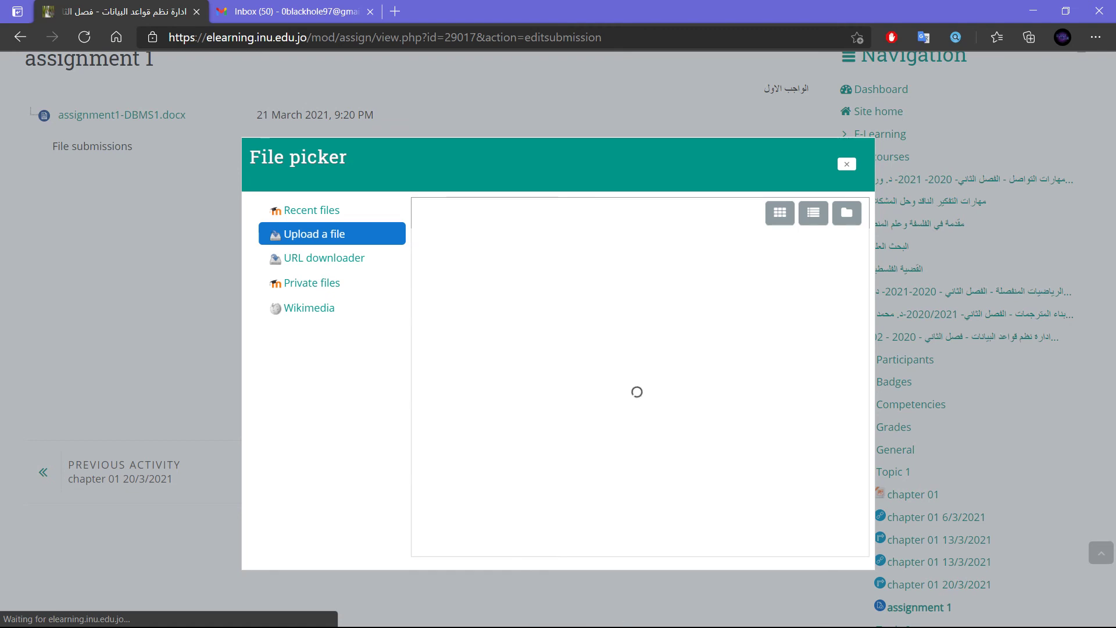
{"action": "key", "text": "super"}
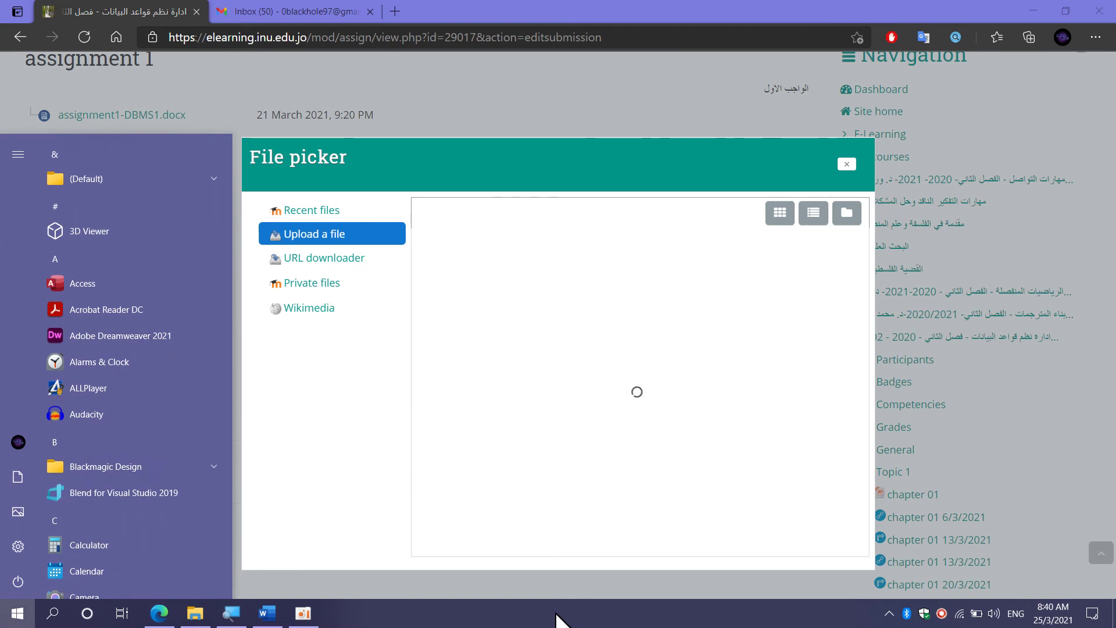
{"action": "key", "text": "super"}
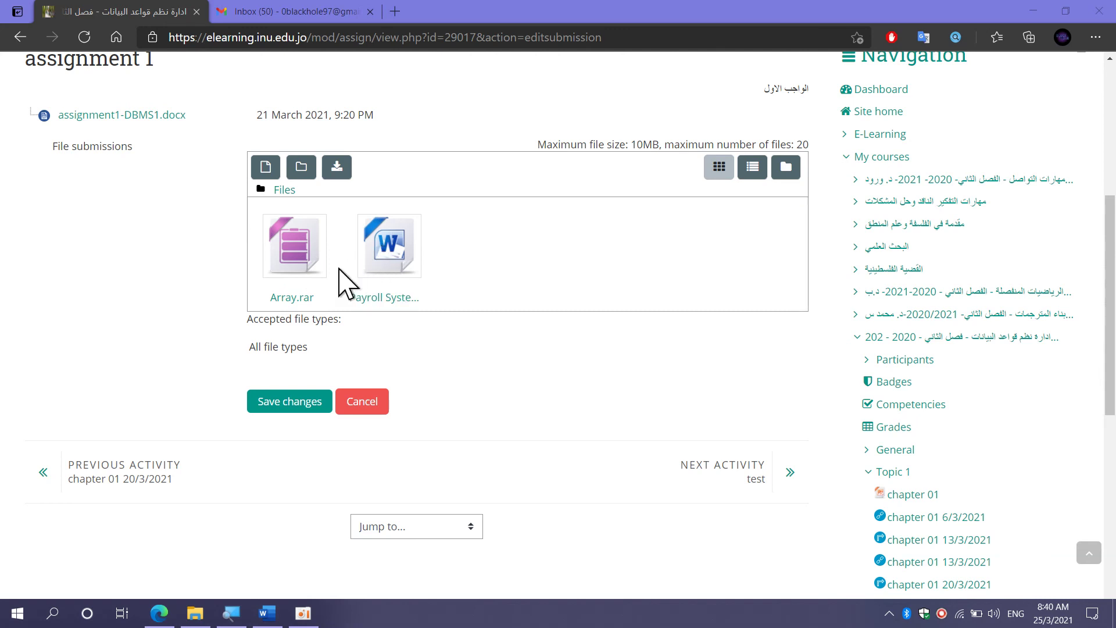
{"action": "left_click", "coordinate": [301, 405]}
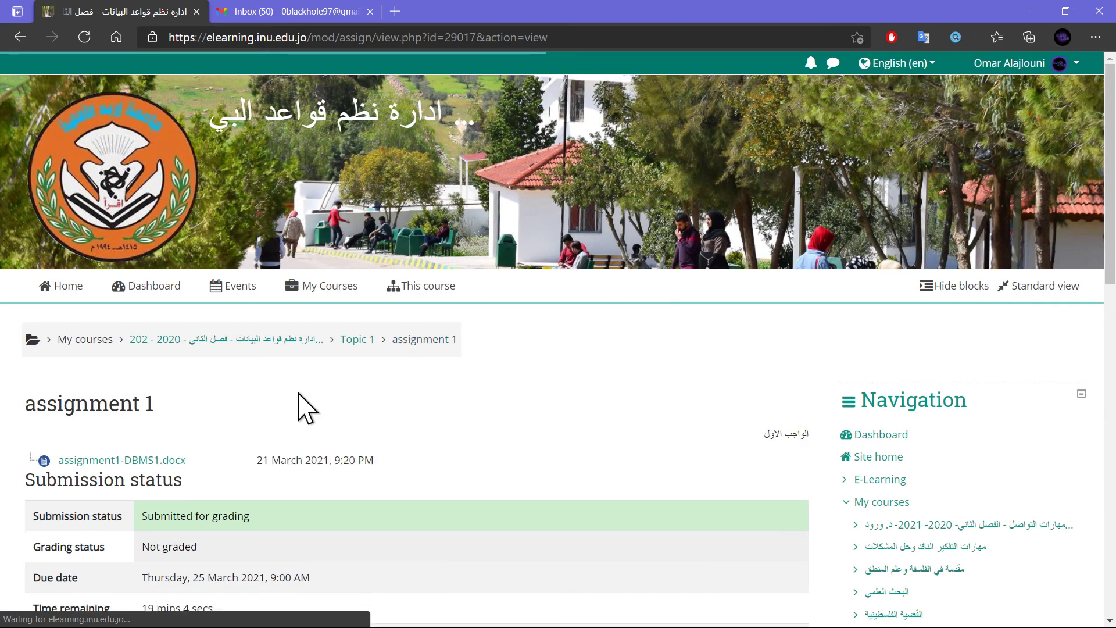
{"action": "scroll", "coordinate": [273, 349], "scroll_direction": "up", "scroll_amount": 2}
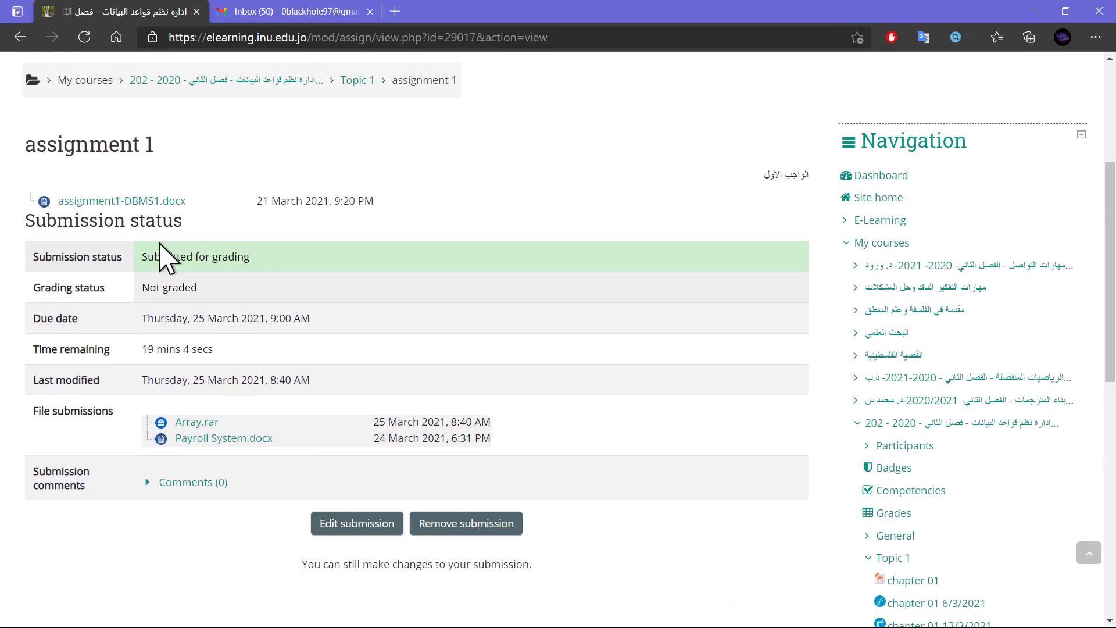